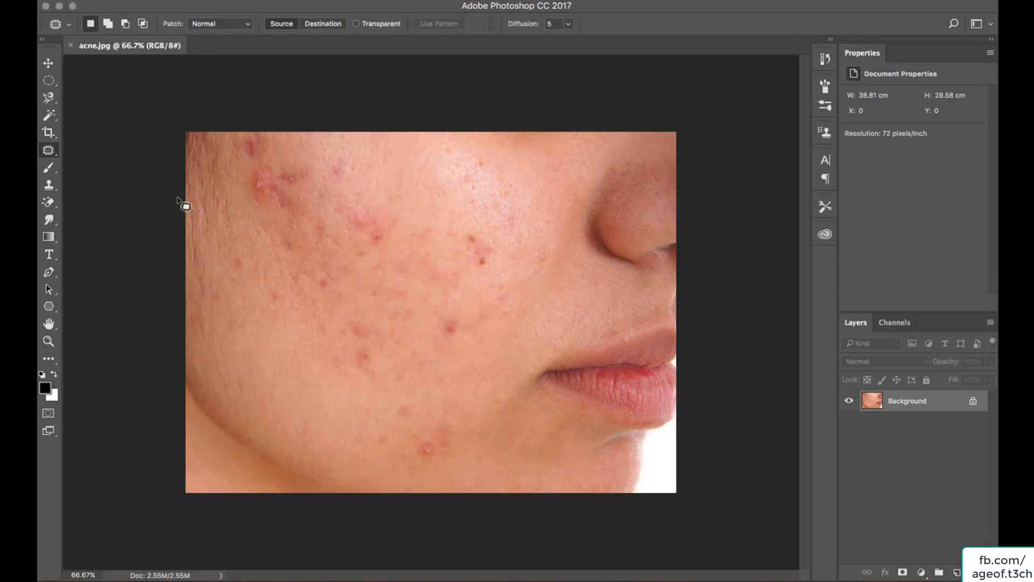
# Select the Healing Brush Tool and open its brush settings.
pyautogui.click(47, 151)
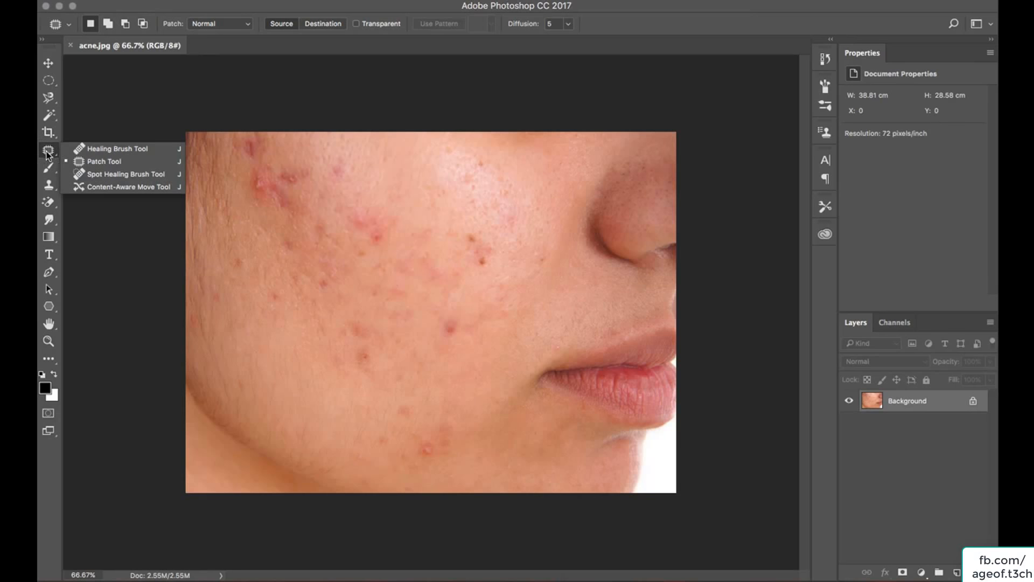
pyautogui.click(112, 150)
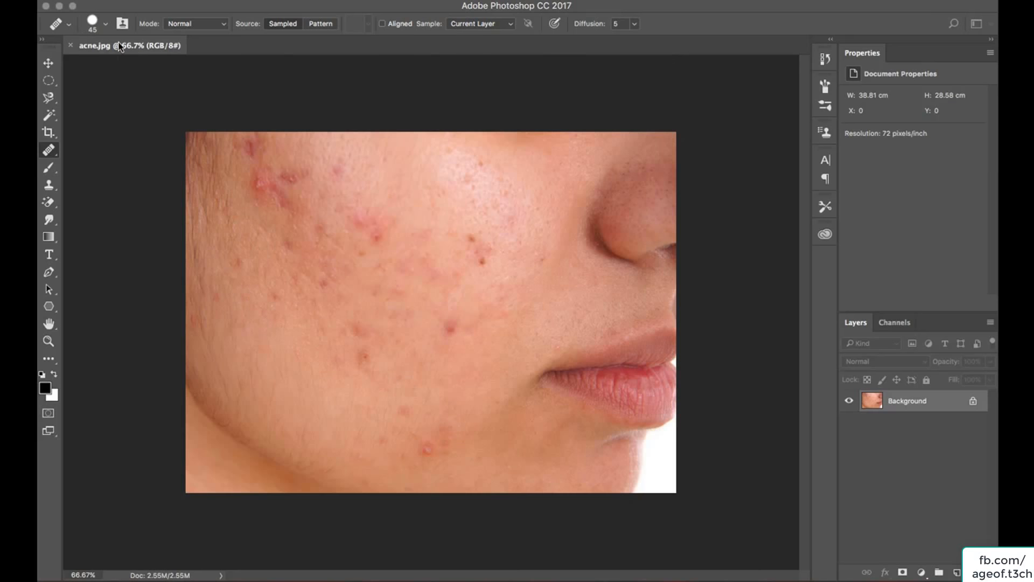
pyautogui.click(106, 25)
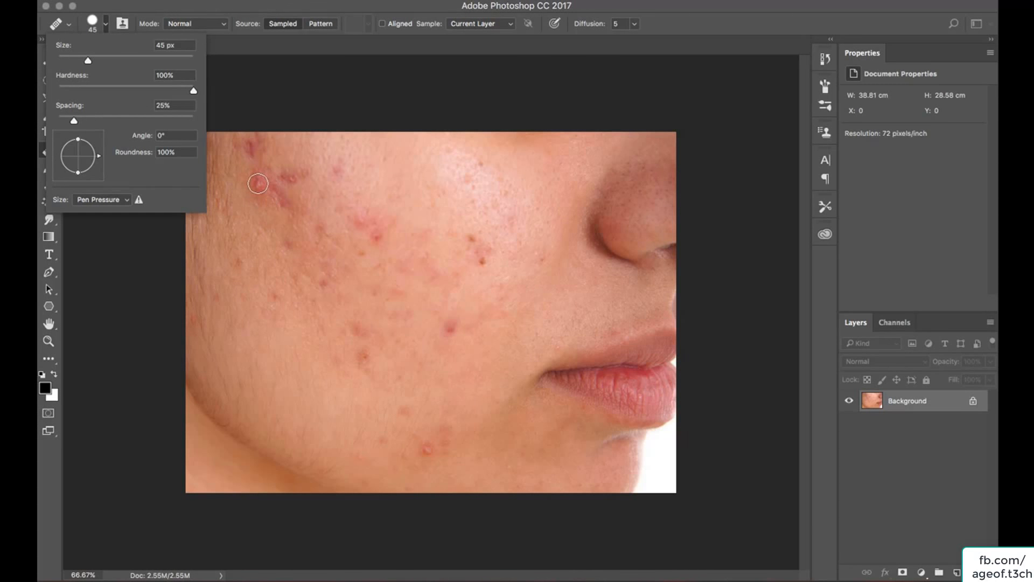
pyautogui.click(422, 100)
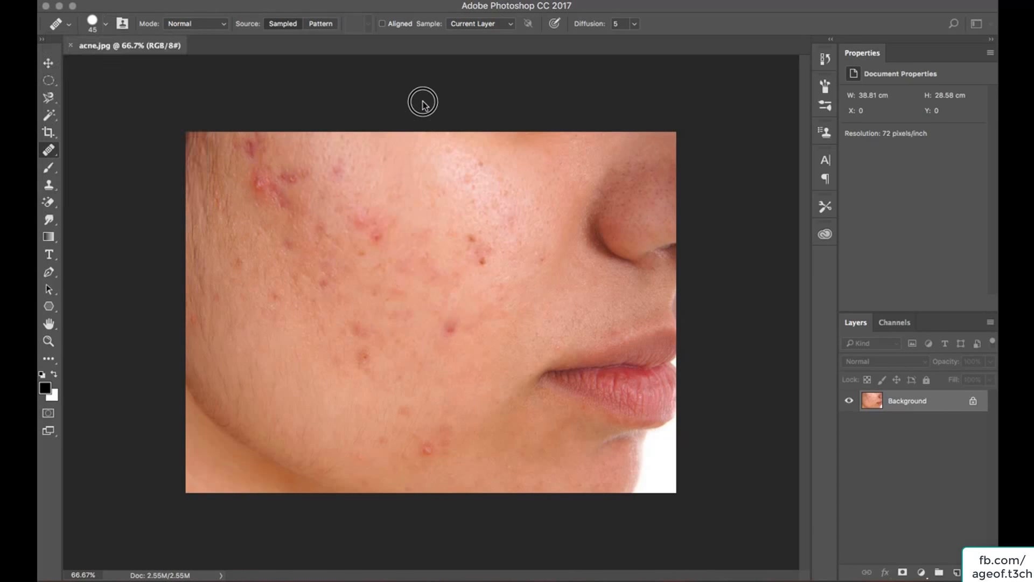
# Resize the healing brush, enlarging it to 200 px and then shrinking it again.
pyautogui.click(257, 189)
pyautogui.click(603, 199)
pyautogui.press(']')
pyautogui.press(']')
pyautogui.press(']')
pyautogui.press(']')
pyautogui.press(']')
pyautogui.press(']')
pyautogui.press(']')
pyautogui.press(']')
pyautogui.press(']')
pyautogui.press(']')
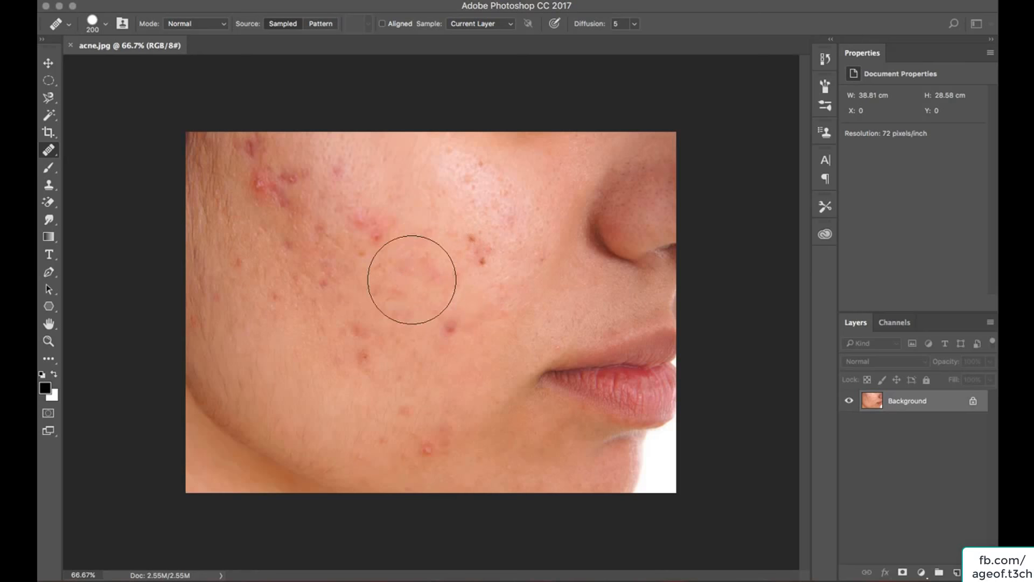
pyautogui.press('[')
pyautogui.press('[')
pyautogui.press('[')
pyautogui.press('[')
pyautogui.press('[')
pyautogui.press('[')
pyautogui.press('[')
pyautogui.press('[')
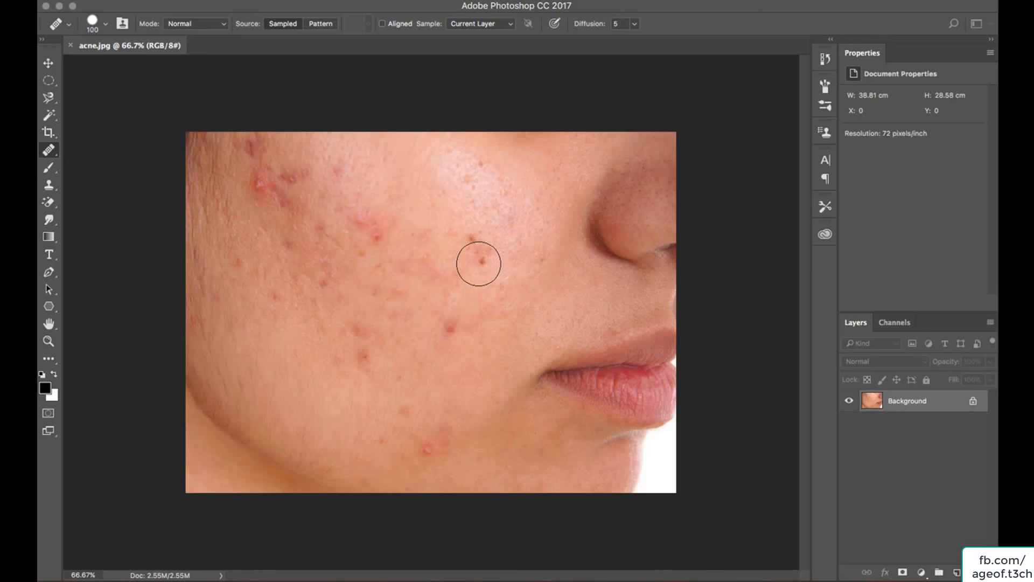
pyautogui.press('[')
pyautogui.press('[')
# Sample clean skin with the Healing Brush Tool and heal the blemishes on the cheek beside the nose.
pyautogui.rightClick(49, 150)
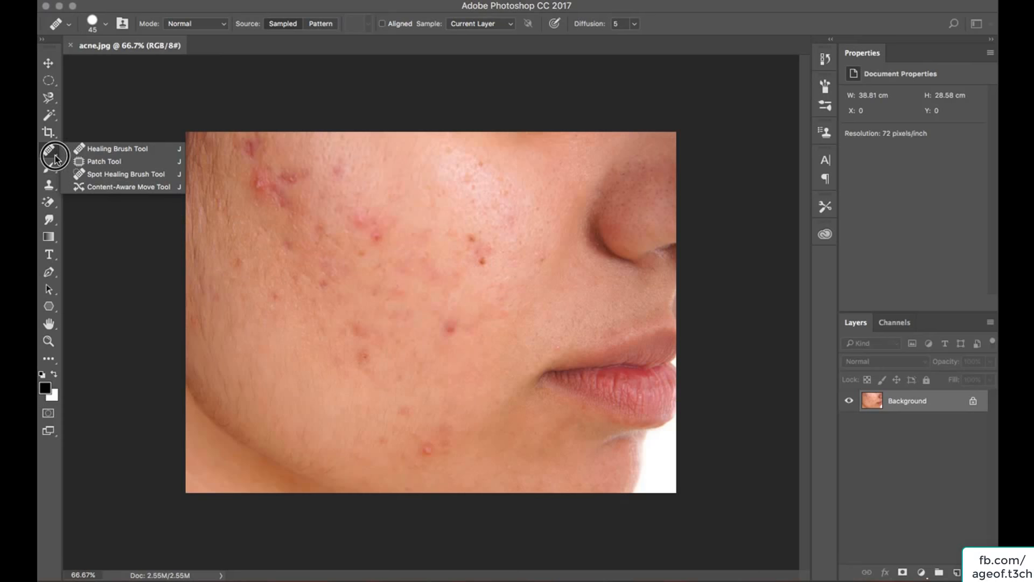
pyautogui.click(89, 151)
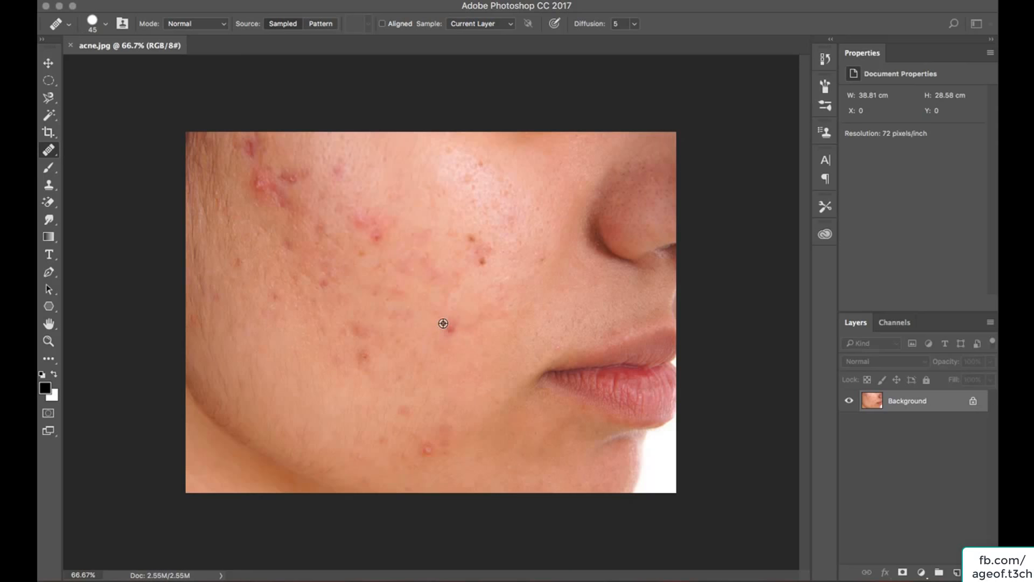
pyautogui.keyDown('alt'); pyautogui.click(465, 352); pyautogui.keyUp('alt')
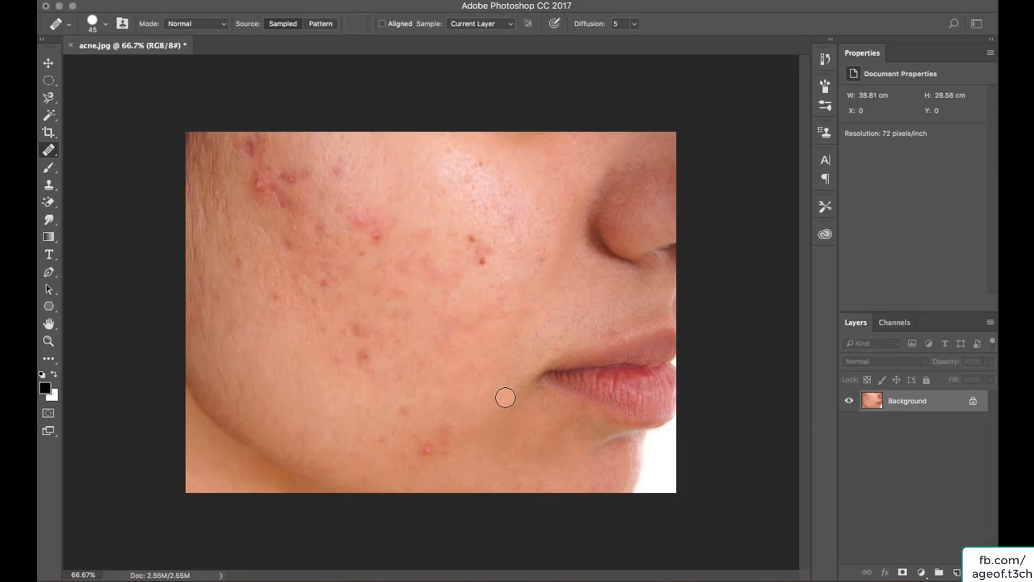
pyautogui.keyDown('alt'); pyautogui.click(506, 259); pyautogui.keyUp('alt')
pyautogui.click(483, 259)
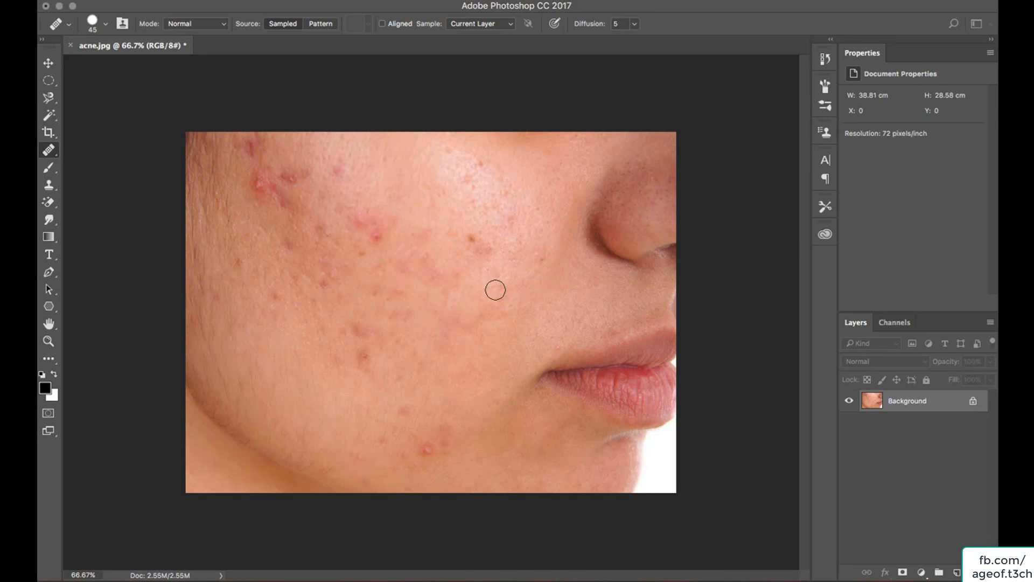
pyautogui.keyDown('alt'); pyautogui.click(488, 228); pyautogui.keyUp('alt')
pyautogui.click(474, 236)
# Switch to the Clone Stamp Tool, reduce its size to 60, and clone clean skin over the spots near the chin.
pyautogui.click(49, 188)
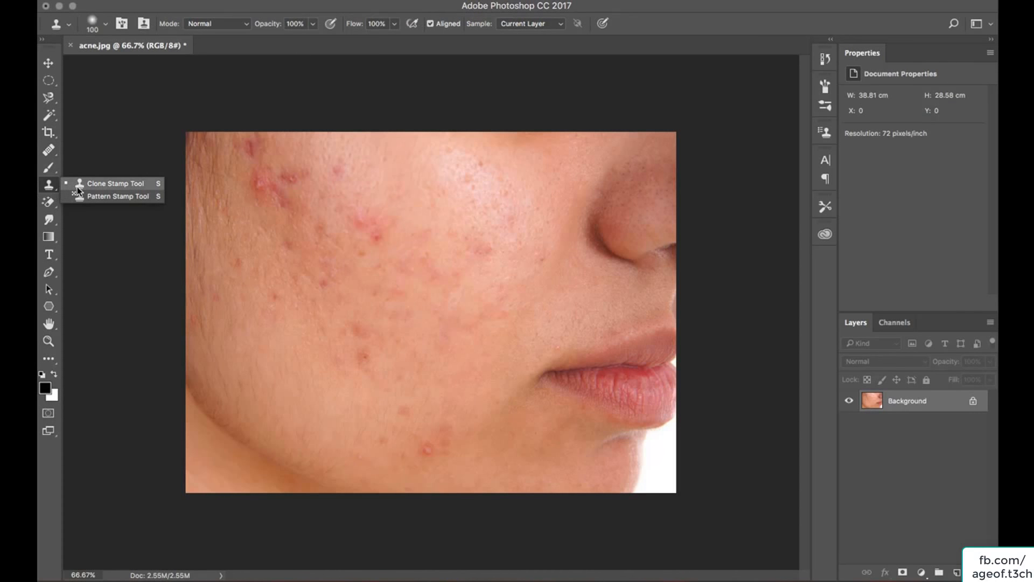
pyautogui.click(92, 185)
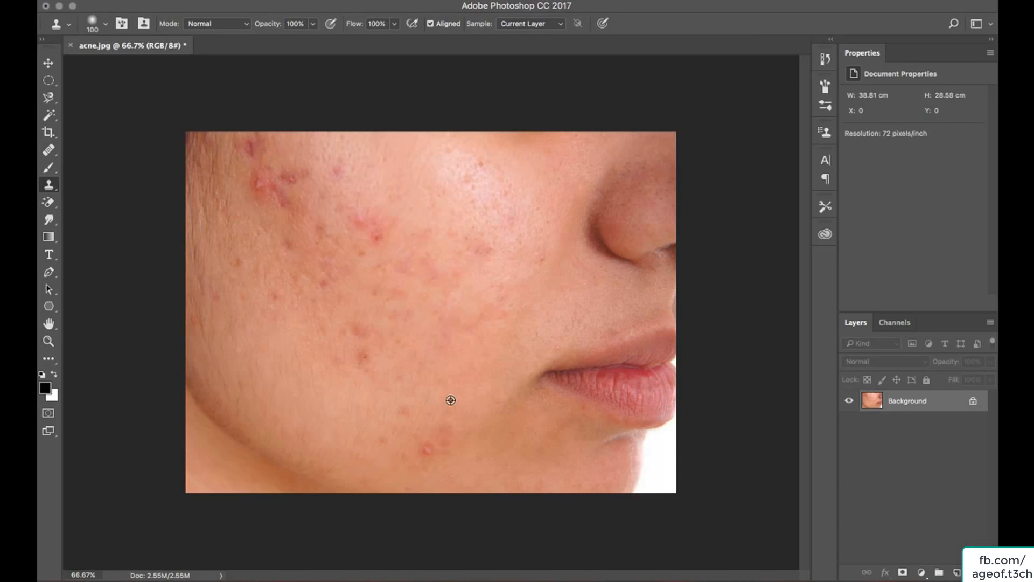
pyautogui.keyDown('alt'); pyautogui.click(373, 442); pyautogui.keyUp('alt')
pyautogui.click(433, 456)
pyautogui.press('[')
pyautogui.press('[')
pyautogui.press('[')
pyautogui.press('[')
pyautogui.keyDown('alt'); pyautogui.click(433, 467); pyautogui.keyUp('alt')
pyautogui.keyDown('alt'); pyautogui.click(449, 420); pyautogui.keyUp('alt')
pyautogui.click(446, 434)
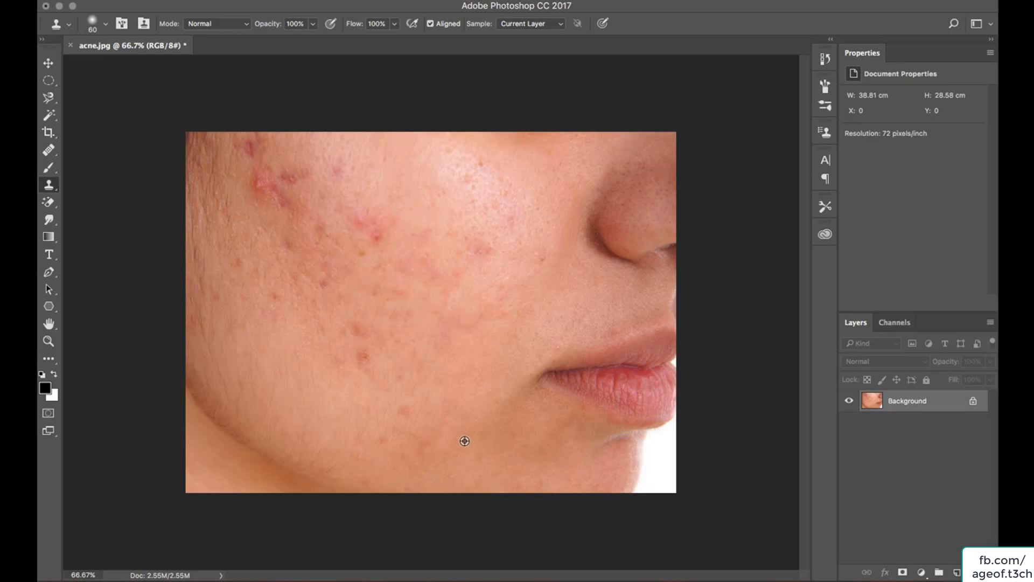
# Clone clean skin over the spots in the middle of the cheek.
pyautogui.click(485, 249)
pyautogui.keyDown('alt'); pyautogui.click(447, 275); pyautogui.keyUp('alt')
pyautogui.click(372, 227)
# Enlarge the clone brush to 90 and clone over the blemish cluster on the upper cheek.
pyautogui.press(']')
pyautogui.press(']')
pyautogui.press(']')
pyautogui.keyDown('alt'); pyautogui.click(382, 198); pyautogui.keyUp('alt')
pyautogui.click(378, 235)
pyautogui.keyDown('alt'); pyautogui.click(383, 198); pyautogui.keyUp('alt')
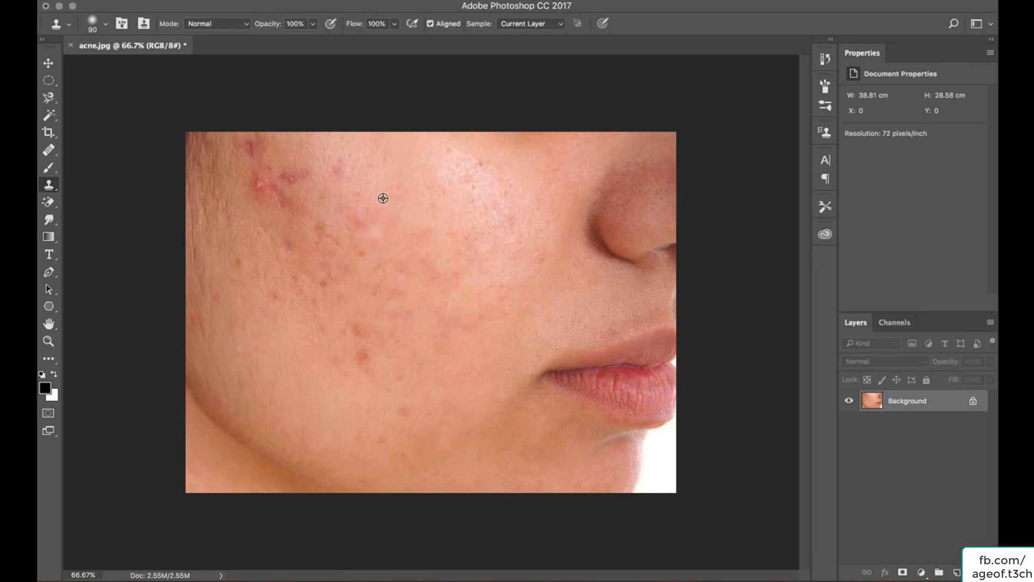
pyautogui.click(367, 213)
pyautogui.moveTo(404, 244); pyautogui.dragTo(382, 232)
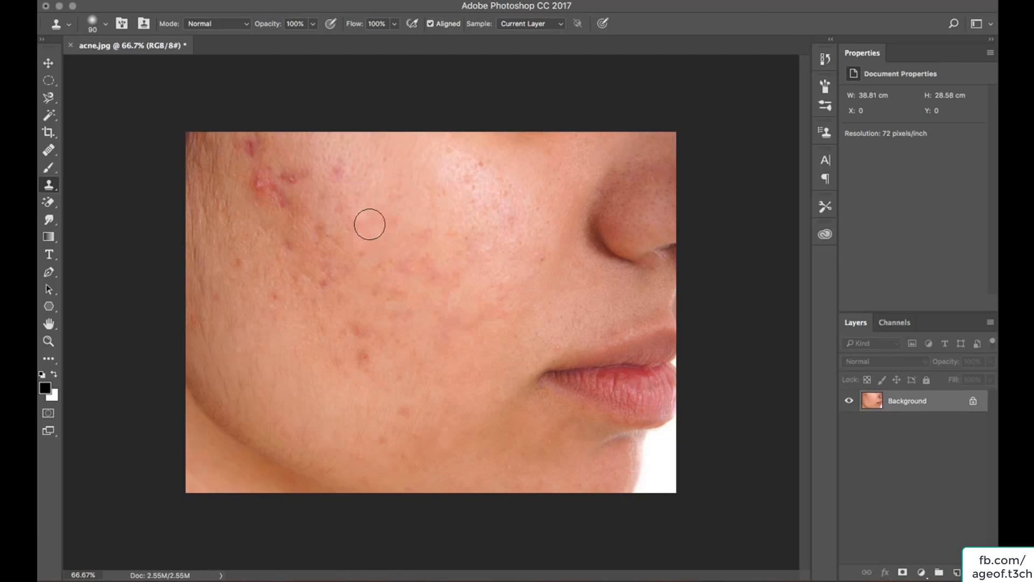
pyautogui.keyDown('alt'); pyautogui.click(375, 193); pyautogui.keyUp('alt')
pyautogui.click(364, 222)
# Sample clean skin and clone over the spots on the lower-left cheek.
pyautogui.click(362, 360)
pyautogui.keyDown('alt'); pyautogui.click(345, 364); pyautogui.keyUp('alt')
pyautogui.click(360, 335)
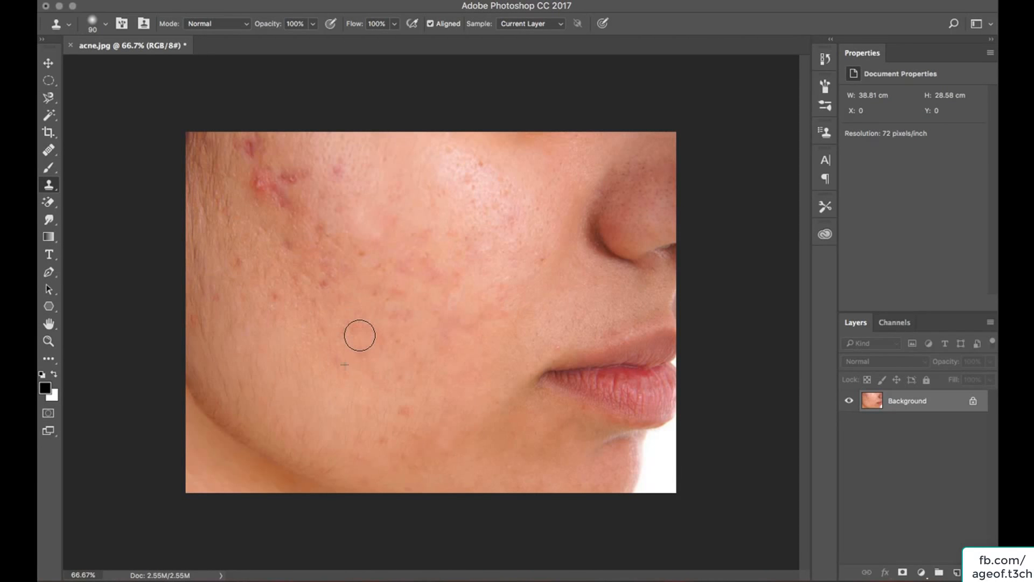
pyautogui.keyDown('alt'); pyautogui.click(339, 319); pyautogui.keyUp('alt')
pyautogui.click(350, 328)
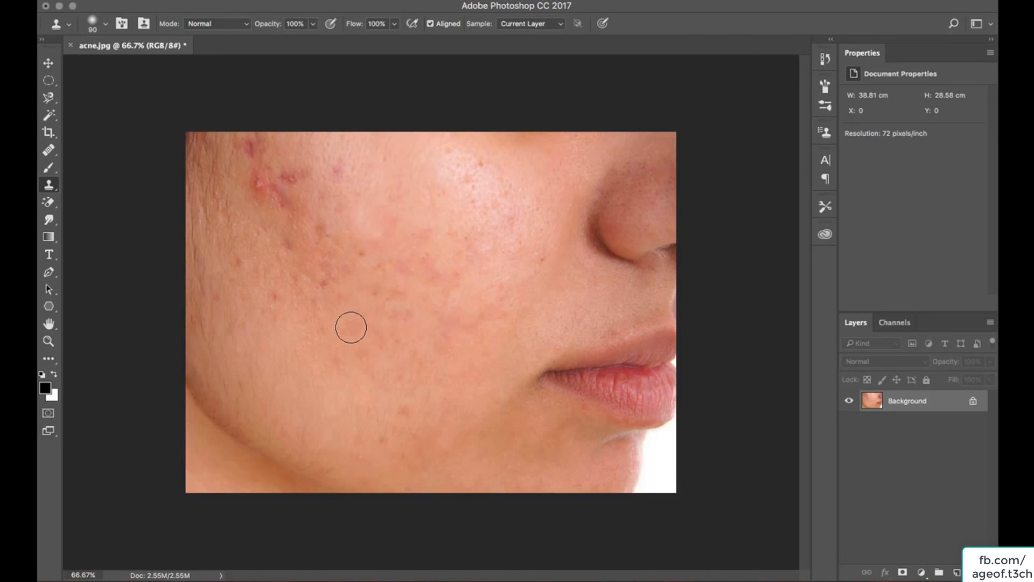
pyautogui.keyDown('alt'); pyautogui.click(363, 357); pyautogui.keyUp('alt')
pyautogui.click(352, 470)
# Reduce the clone brush to 60 and clone over the red blemishes near the cheekbone.
pyautogui.press('[')
pyautogui.press('[')
pyautogui.press('[')
pyautogui.keyDown('alt'); pyautogui.click(255, 200); pyautogui.keyUp('alt')
pyautogui.keyDown('alt'); pyautogui.click(253, 204); pyautogui.keyUp('alt')
pyautogui.click(256, 190)
pyautogui.keyDown('alt'); pyautogui.click(263, 210); pyautogui.keyUp('alt')
pyautogui.click(268, 201)
pyautogui.click(281, 199)
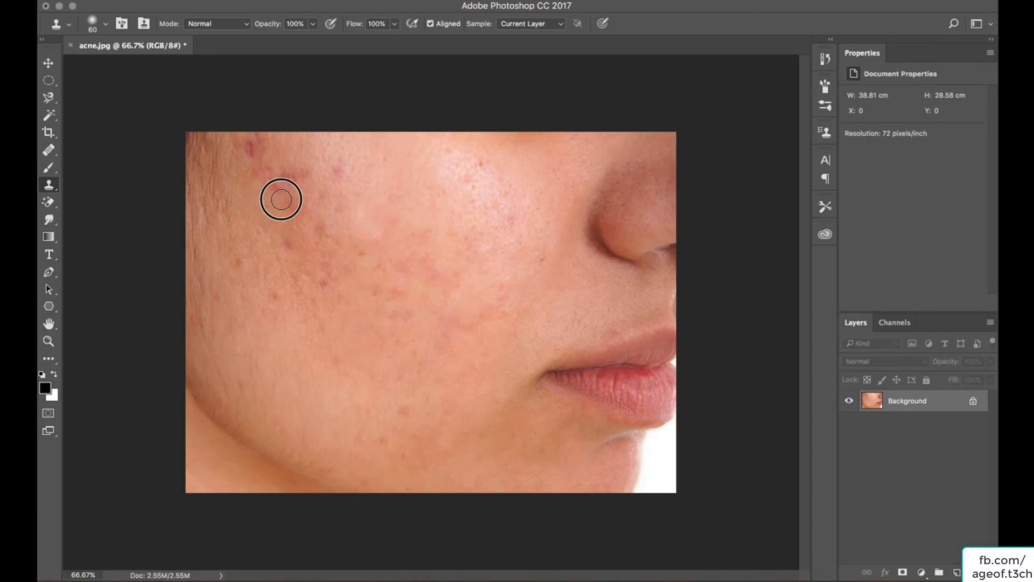
pyautogui.click(276, 197)
pyautogui.keyDown('alt'); pyautogui.click(260, 209); pyautogui.keyUp('alt')
pyautogui.click(269, 186)
pyautogui.keyDown('alt'); pyautogui.click(263, 196); pyautogui.keyUp('alt')
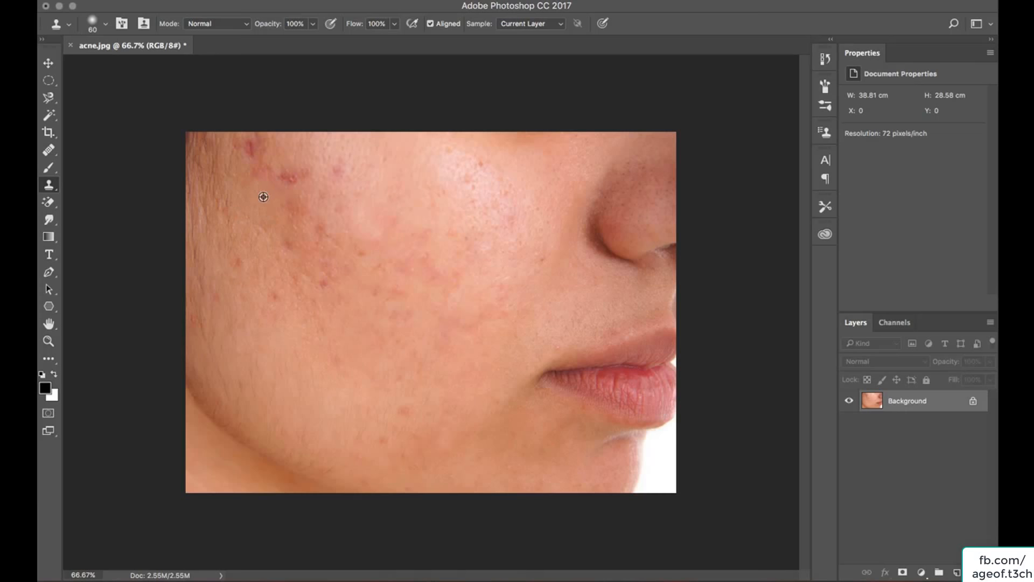
pyautogui.keyDown('alt'); pyautogui.click(247, 178); pyautogui.keyUp('alt')
pyautogui.click(257, 177)
# Switch to the Healing Brush Tool and heal the remaining spots on the upper cheek.
pyautogui.click(48, 150)
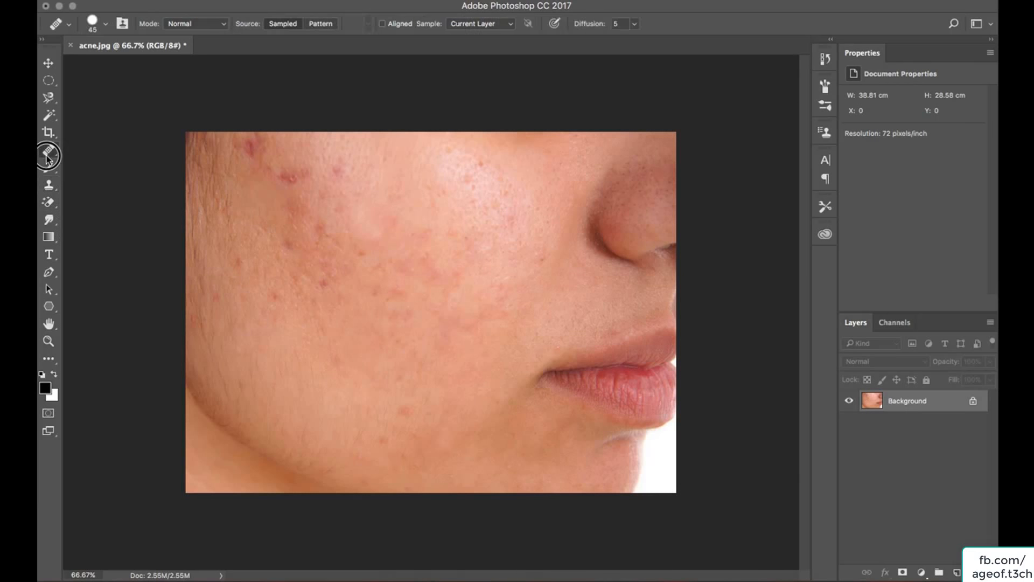
pyautogui.keyDown('alt'); pyautogui.click(246, 230); pyautogui.keyUp('alt')
pyautogui.click(270, 207)
pyautogui.click(280, 203)
# Switch to the Patch Tool, outline the blemished upper cheek, and move the patch onto clean skin below.
pyautogui.rightClick(57, 156)
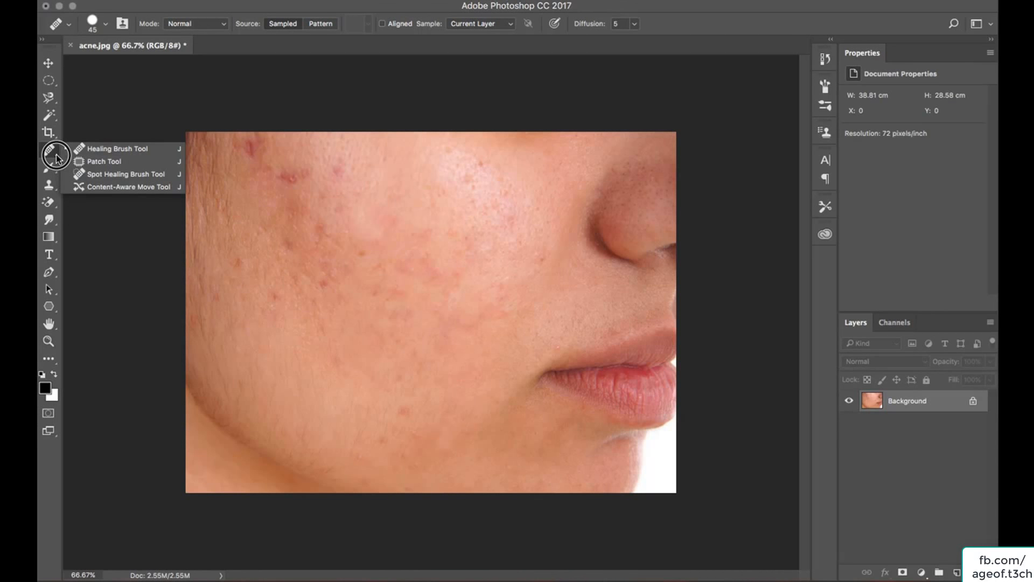
pyautogui.click(49, 186)
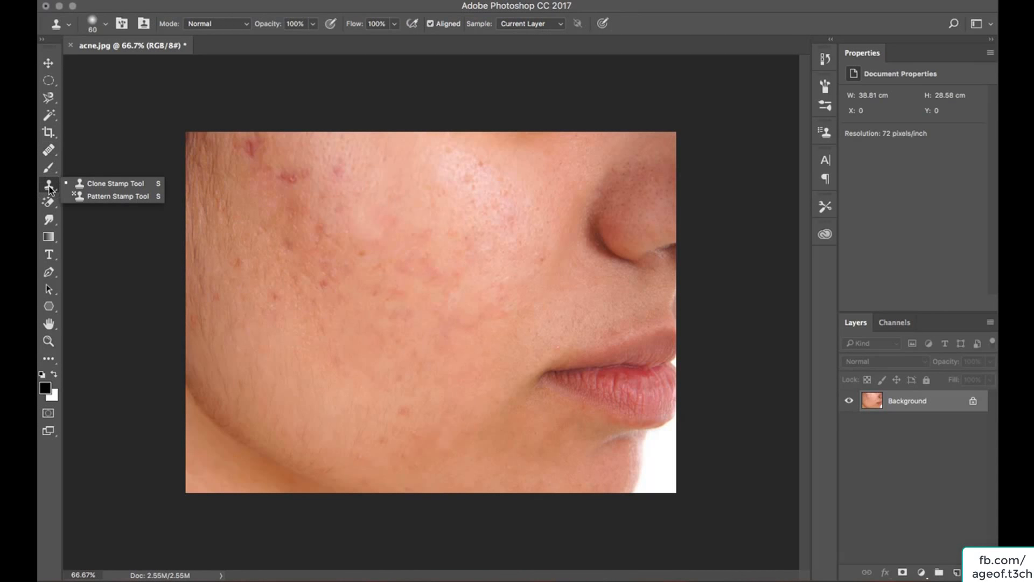
pyautogui.click(51, 155)
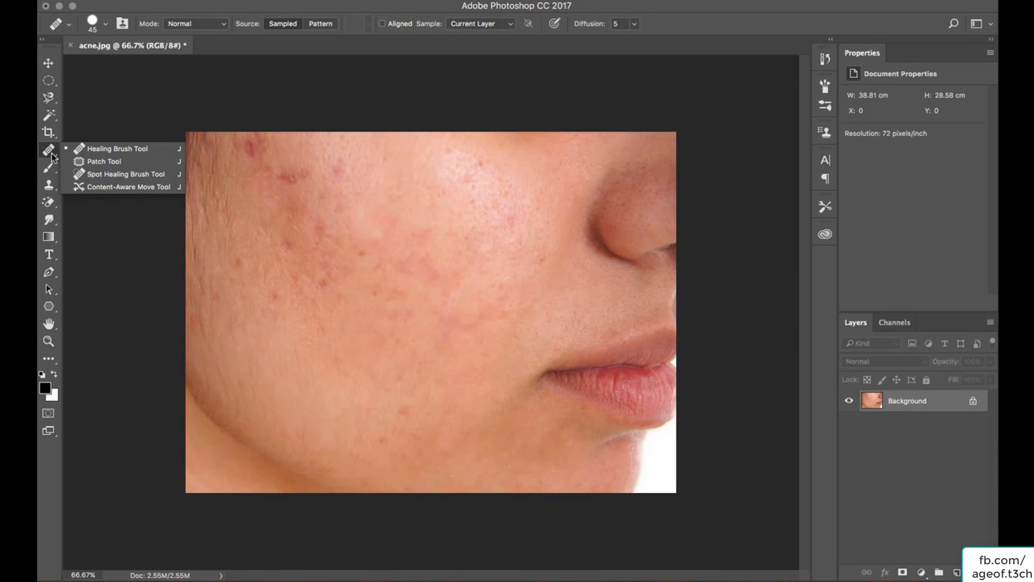
pyautogui.click(104, 161)
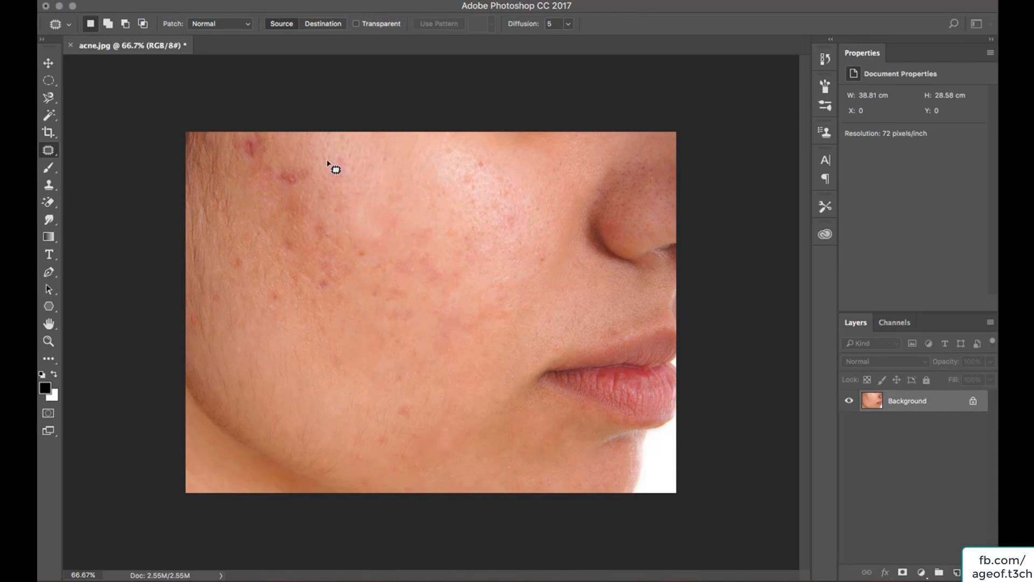
pyautogui.moveTo(327, 160)
pyautogui.mouseDown()
pyautogui.moveTo(285, 159)
pyautogui.moveTo(267, 185)
pyautogui.moveTo(272, 232)
pyautogui.moveTo(290, 276)
pyautogui.moveTo(339, 295)
pyautogui.moveTo(372, 281)
pyautogui.moveTo(392, 244)
pyautogui.moveTo(370, 201)
pyautogui.moveTo(322, 160)
pyautogui.mouseUp()
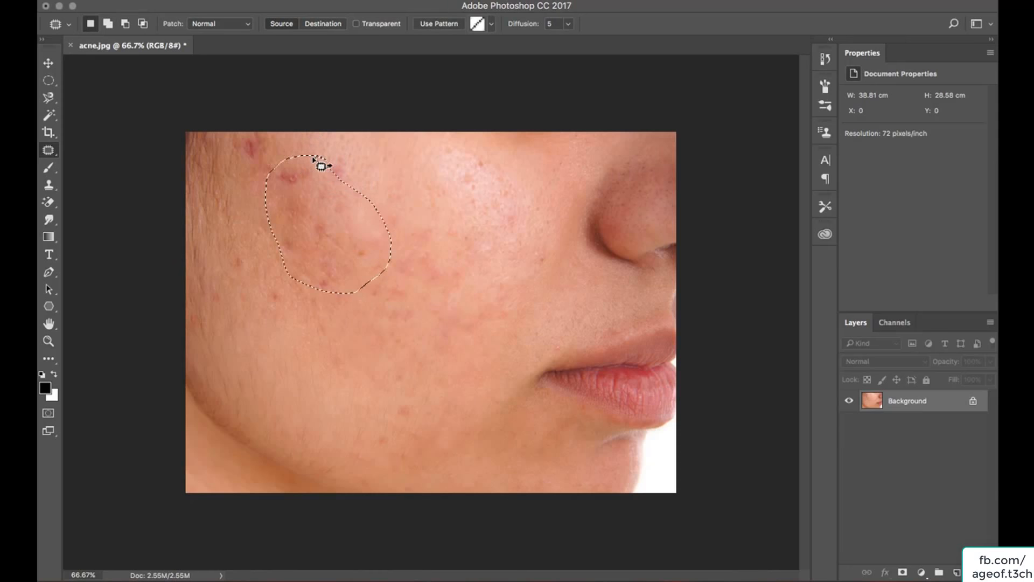
pyautogui.moveTo(323, 228); pyautogui.dragTo(404, 386)
pyautogui.click(318, 337)
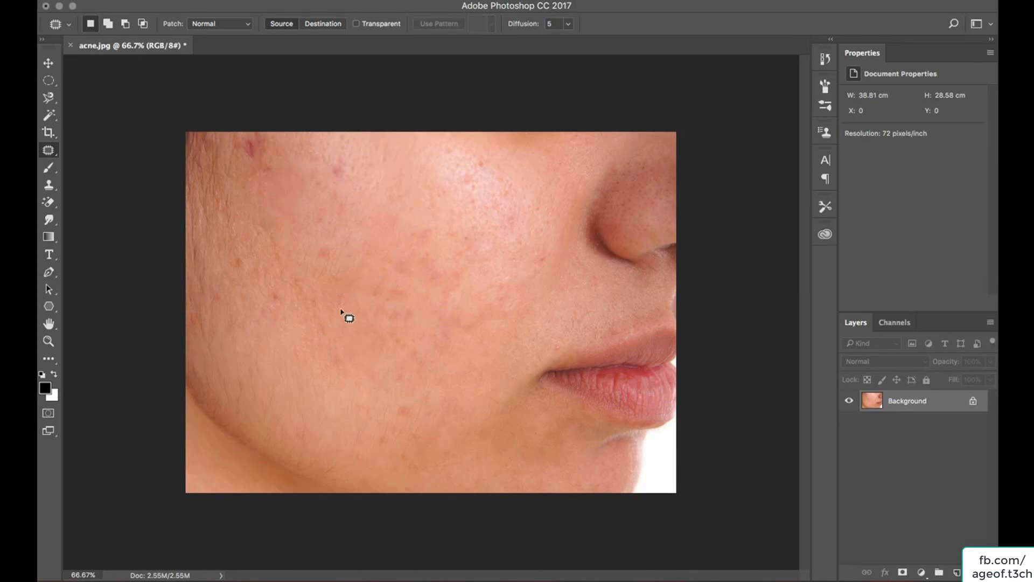
# Patch two more blemished areas of the cheek by outlining them and moving them onto clean skin.
pyautogui.moveTo(269, 173)
pyautogui.mouseDown()
pyautogui.moveTo(265, 266)
pyautogui.moveTo(344, 297)
pyautogui.moveTo(327, 238)
pyautogui.moveTo(270, 173)
pyautogui.mouseUp()
pyautogui.moveTo(308, 266); pyautogui.dragTo(479, 235)
pyautogui.click(351, 207)
pyautogui.moveTo(331, 177)
pyautogui.mouseDown()
pyautogui.moveTo(386, 228)
pyautogui.moveTo(296, 221)
pyautogui.moveTo(331, 176)
pyautogui.mouseUp()
pyautogui.moveTo(341, 224); pyautogui.dragTo(490, 220)
pyautogui.click(388, 326)
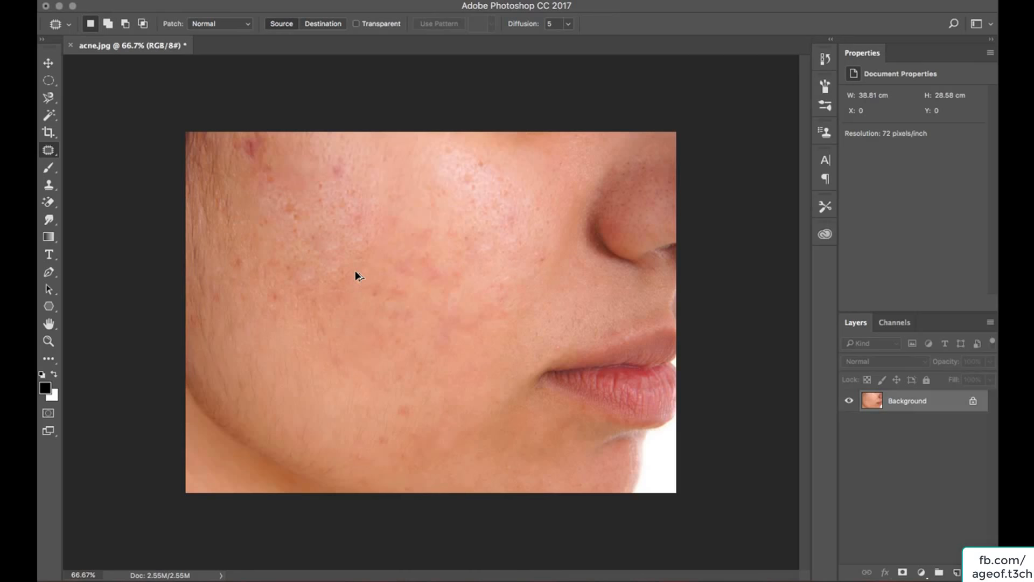
# Step back five history states to undo the recent patch edits.
pyautogui.press('alt+super+z')
pyautogui.press('alt+super+z')
pyautogui.press('alt+super+z')
pyautogui.press('alt+super+z')
pyautogui.press('alt+super+z')
pyautogui.press('alt+super+z')
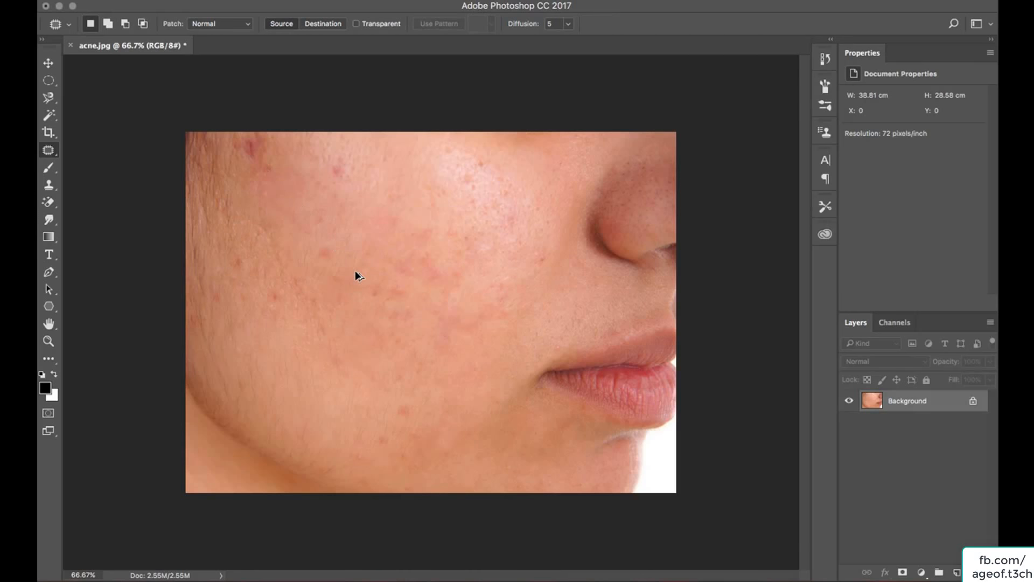
pyautogui.press('alt+super+z')
pyautogui.press('alt+super+z')
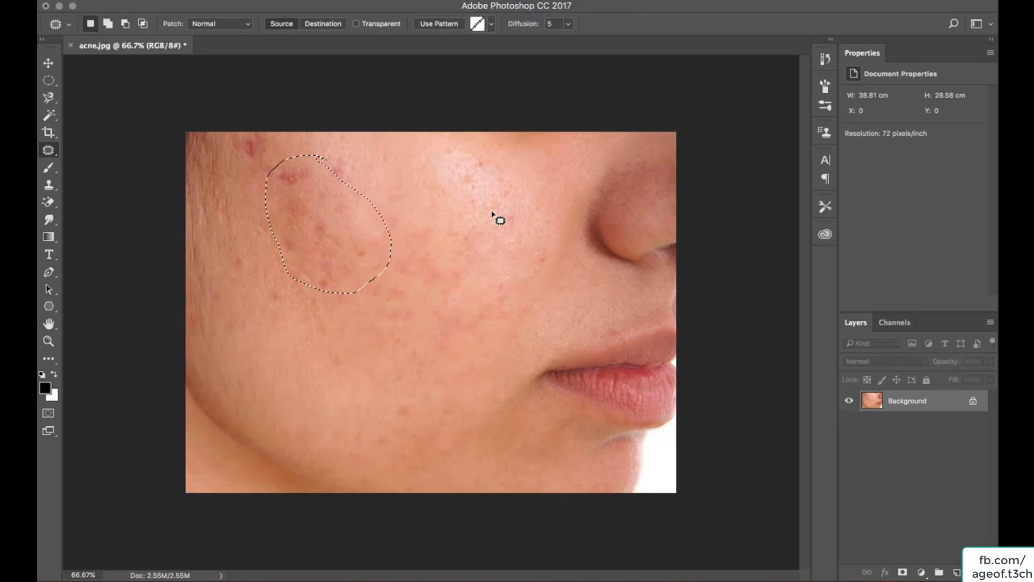
# Select the Content-Aware Move Tool and open the image man in flower.jpg.
pyautogui.click(50, 151)
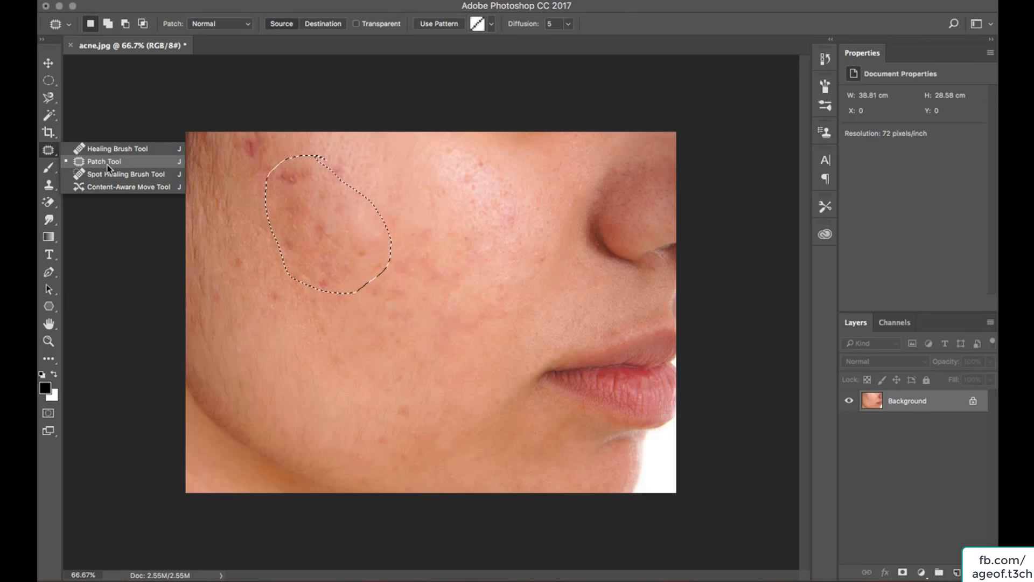
pyautogui.click(127, 186)
pyautogui.click(157, 0)
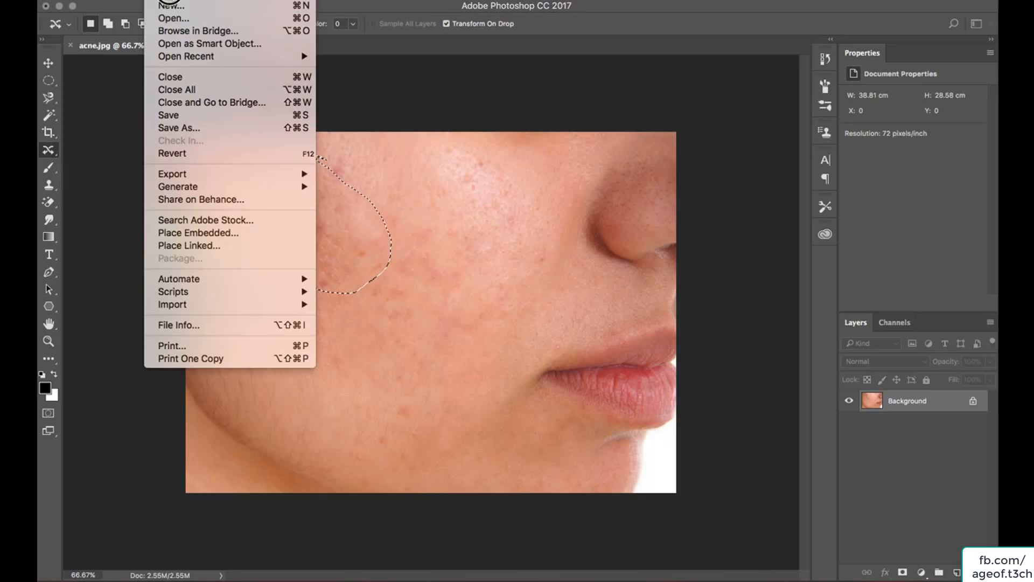
pyautogui.click(173, 18)
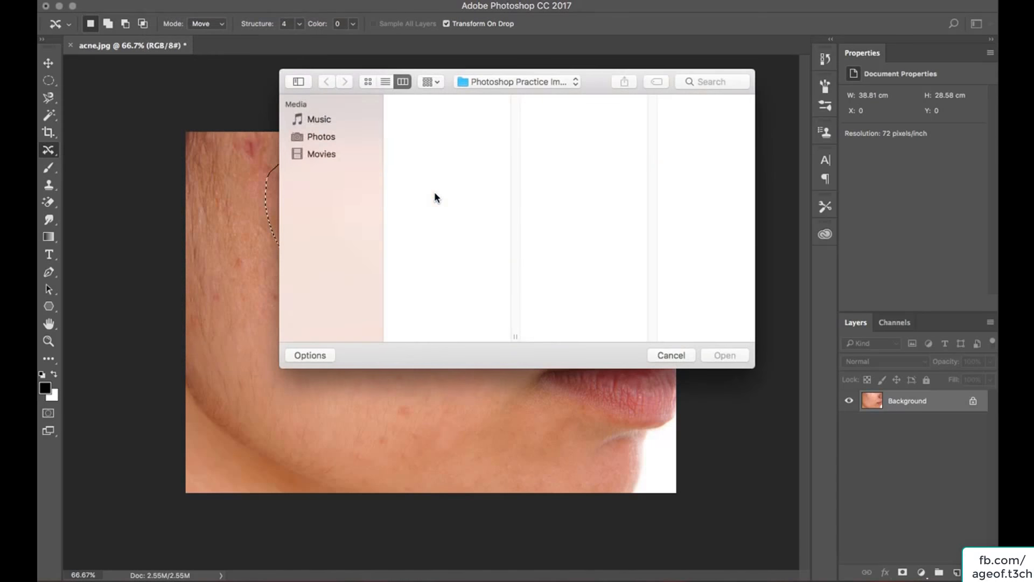
pyautogui.click(424, 137)
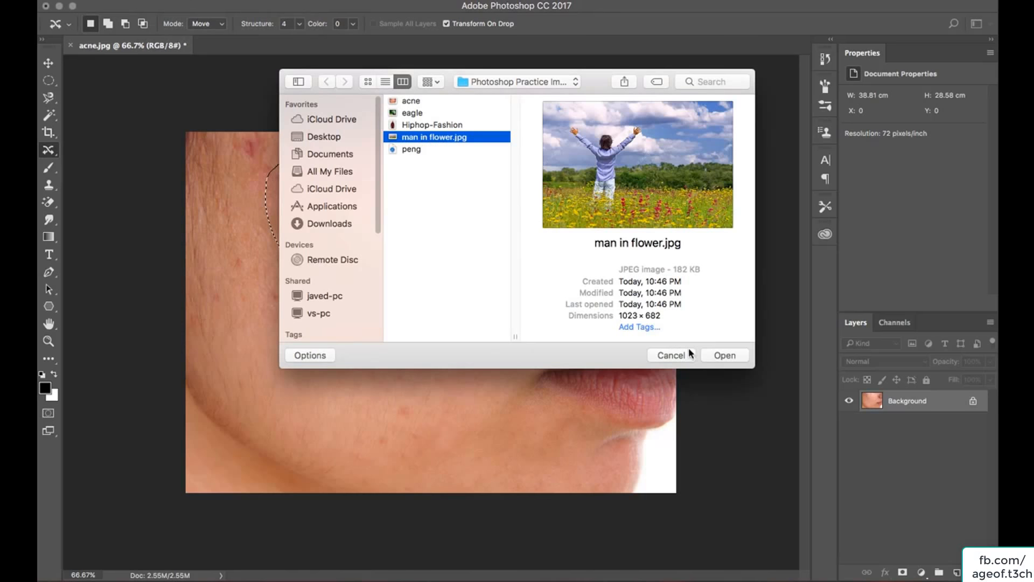
pyautogui.click(743, 356)
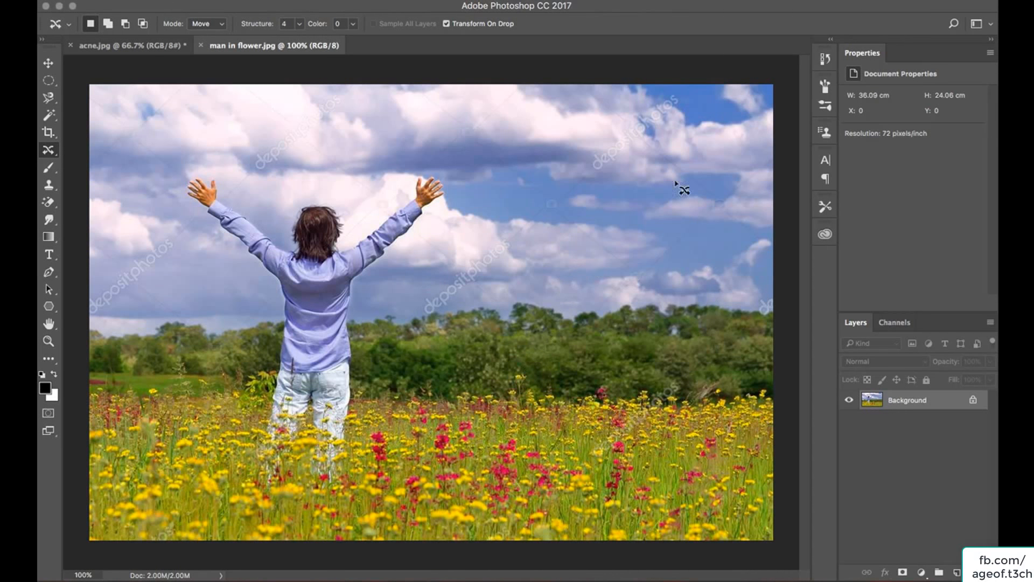
# Select the Content-Aware Move Tool and draw a loose selection around the man with raised arms.
pyautogui.click(56, 153)
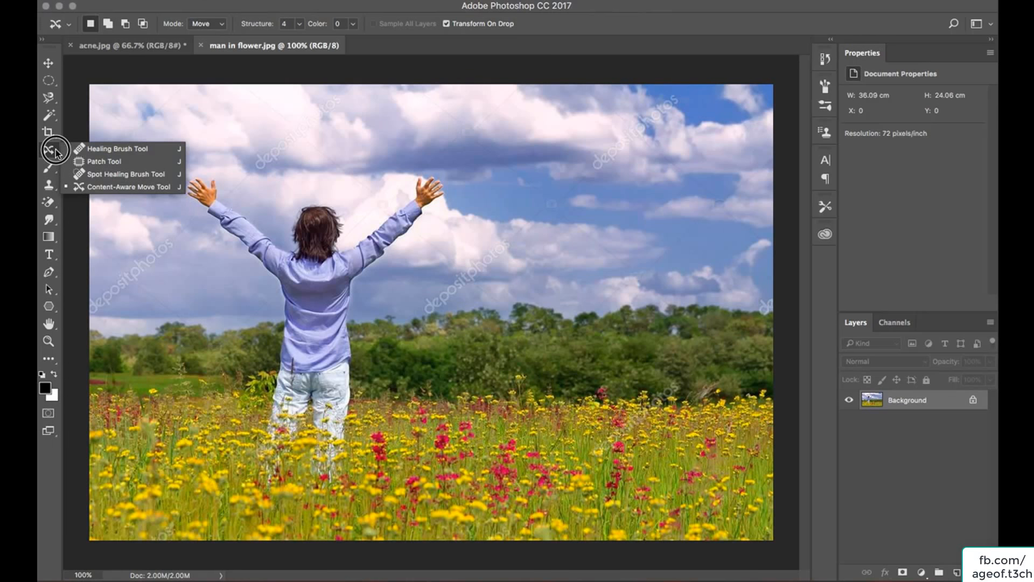
pyautogui.click(101, 187)
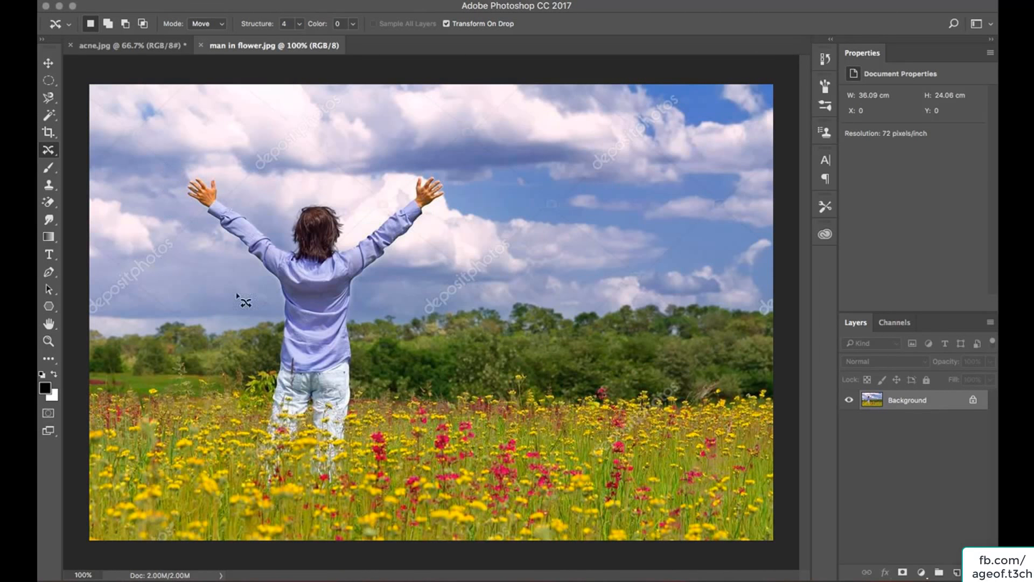
pyautogui.moveTo(435, 220)
pyautogui.mouseDown()
pyautogui.moveTo(460, 199)
pyautogui.moveTo(457, 159)
pyautogui.moveTo(405, 165)
pyautogui.moveTo(374, 203)
pyautogui.moveTo(296, 193)
pyautogui.moveTo(281, 213)
pyautogui.moveTo(255, 213)
pyautogui.moveTo(207, 167)
pyautogui.moveTo(173, 177)
pyautogui.moveTo(180, 206)
pyautogui.moveTo(239, 258)
pyautogui.moveTo(256, 290)
pyautogui.moveTo(230, 401)
pyautogui.moveTo(231, 470)
pyautogui.moveTo(277, 493)
pyautogui.moveTo(346, 491)
pyautogui.moveTo(360, 454)
pyautogui.moveTo(355, 339)
pyautogui.moveTo(366, 302)
pyautogui.moveTo(439, 222)
pyautogui.mouseUp()
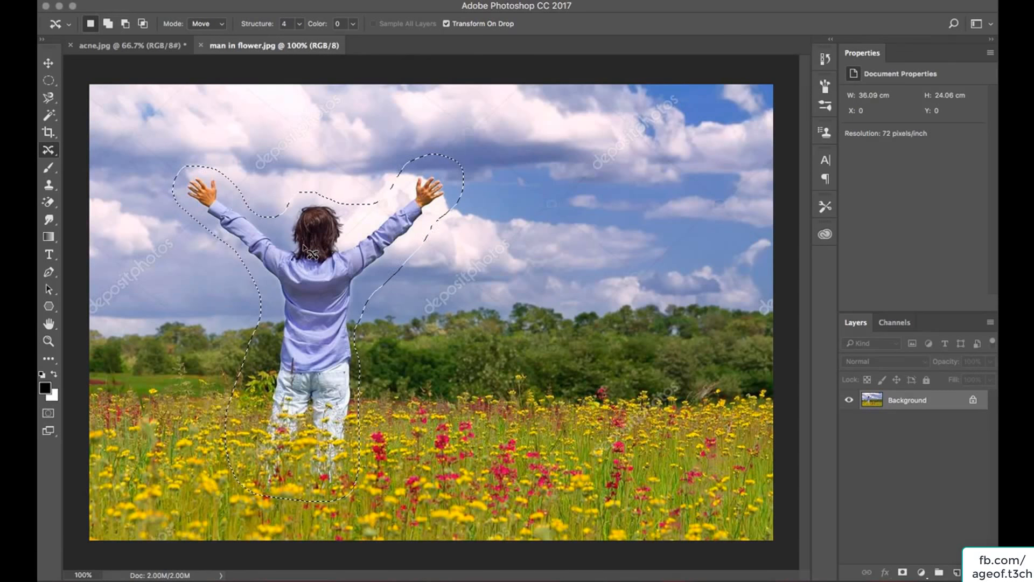
# Try moving the selected man to the right side of the field with Content-Aware Move, then undo the move.
pyautogui.moveTo(308, 329); pyautogui.dragTo(595, 332)
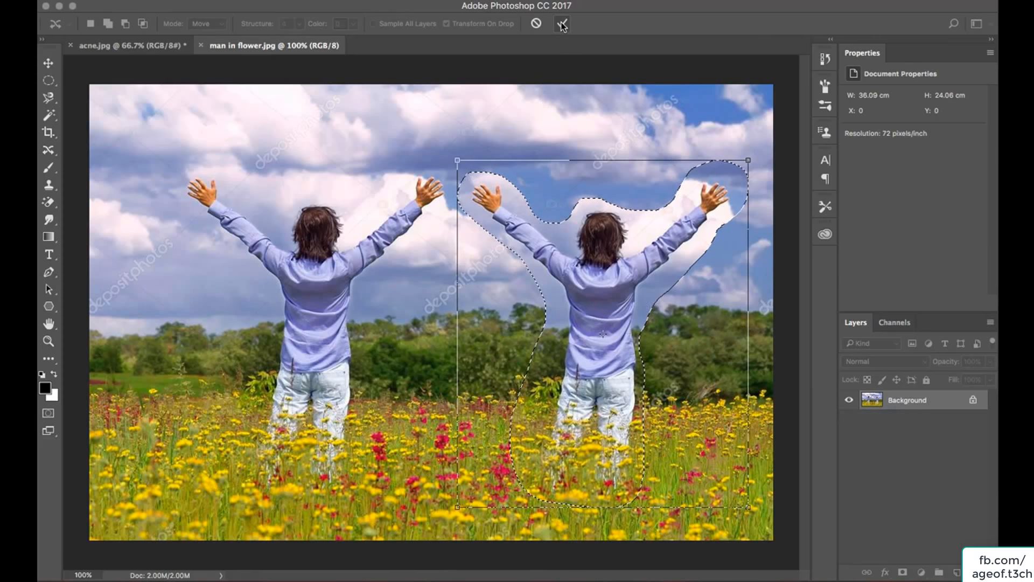
pyautogui.moveTo(601, 292)
pyautogui.mouseDown()
pyautogui.moveTo(621, 297)
pyautogui.moveTo(595, 303)
pyautogui.mouseUp()
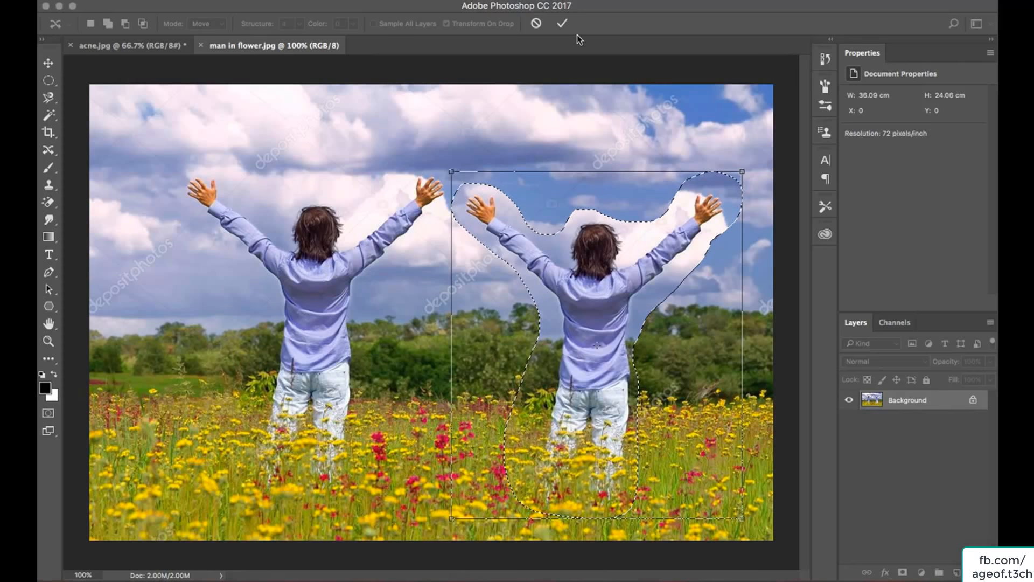
pyautogui.click(562, 25)
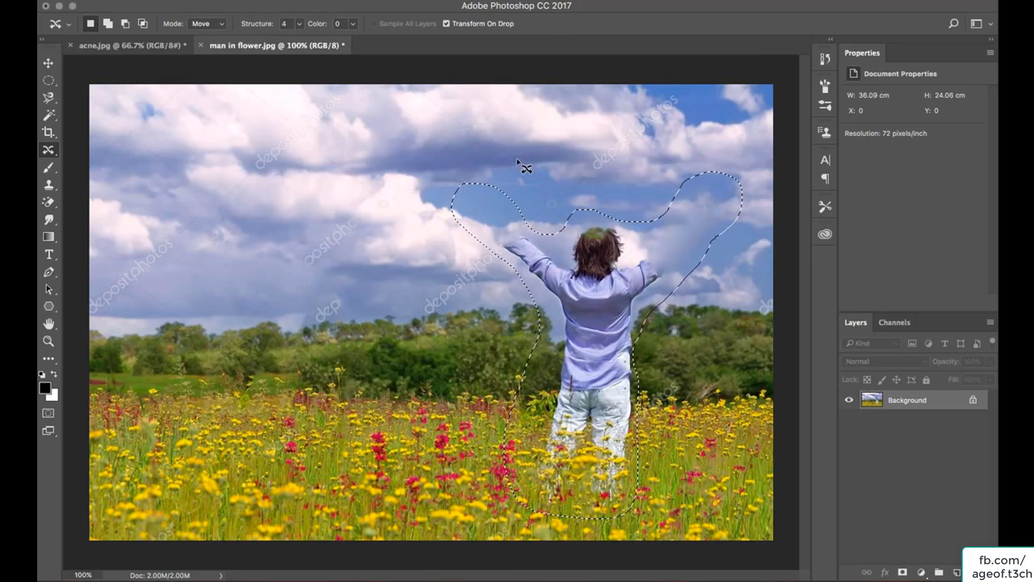
pyautogui.click(443, 251)
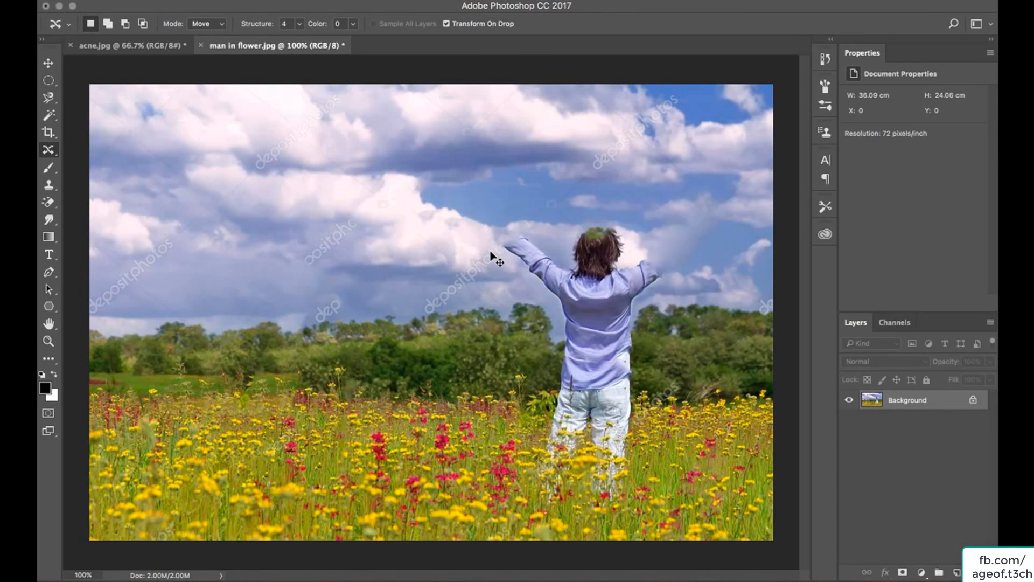
pyautogui.press('super+alt+z')
pyautogui.press('super+alt+z')
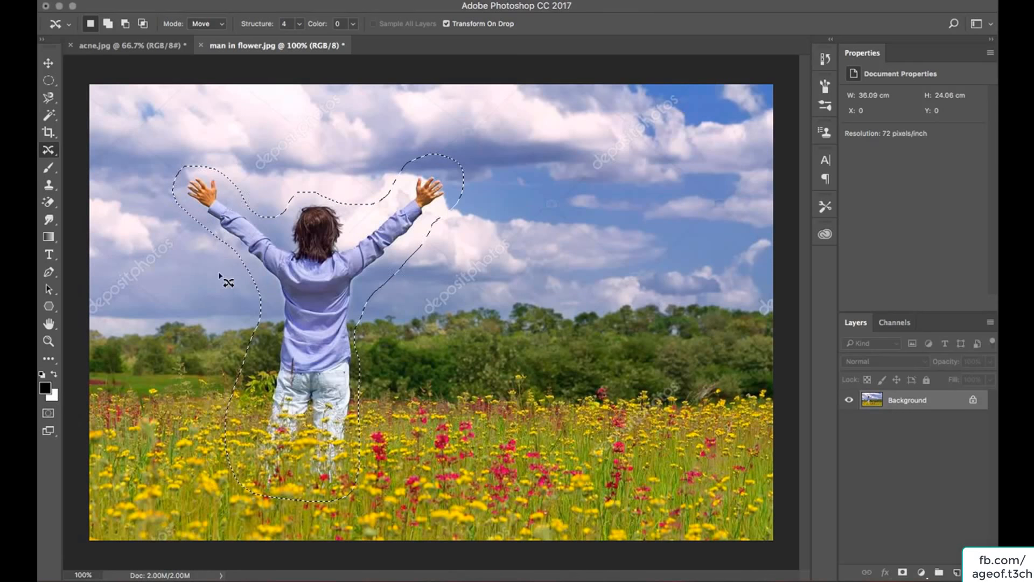
# Move the selected man to the right side of the field with the Content-Aware Move Tool and commit the move.
pyautogui.click(201, 331)
pyautogui.moveTo(391, 464)
pyautogui.mouseDown()
pyautogui.moveTo(477, 268)
pyautogui.moveTo(499, 157)
pyautogui.moveTo(462, 130)
pyautogui.moveTo(211, 142)
pyautogui.moveTo(181, 158)
pyautogui.moveTo(144, 244)
pyautogui.moveTo(159, 346)
pyautogui.moveTo(225, 475)
pyautogui.moveTo(273, 498)
pyautogui.moveTo(350, 493)
pyautogui.moveTo(396, 457)
pyautogui.mouseUp()
pyautogui.moveTo(370, 403)
pyautogui.mouseDown()
pyautogui.moveTo(404, 346)
pyautogui.moveTo(567, 337)
pyautogui.moveTo(633, 350)
pyautogui.moveTo(614, 351)
pyautogui.mouseUp()
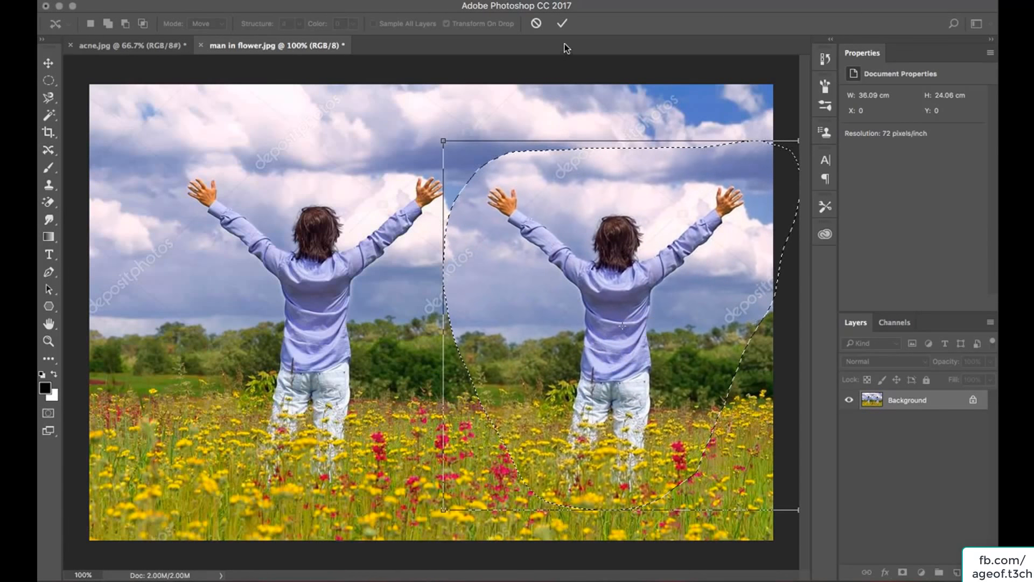
pyautogui.click(562, 23)
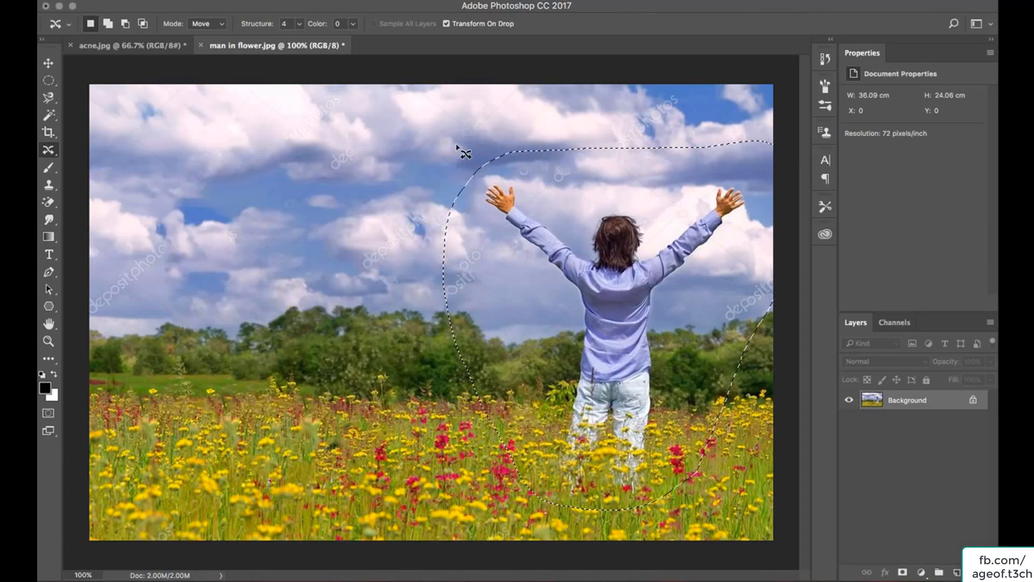
pyautogui.click(216, 263)
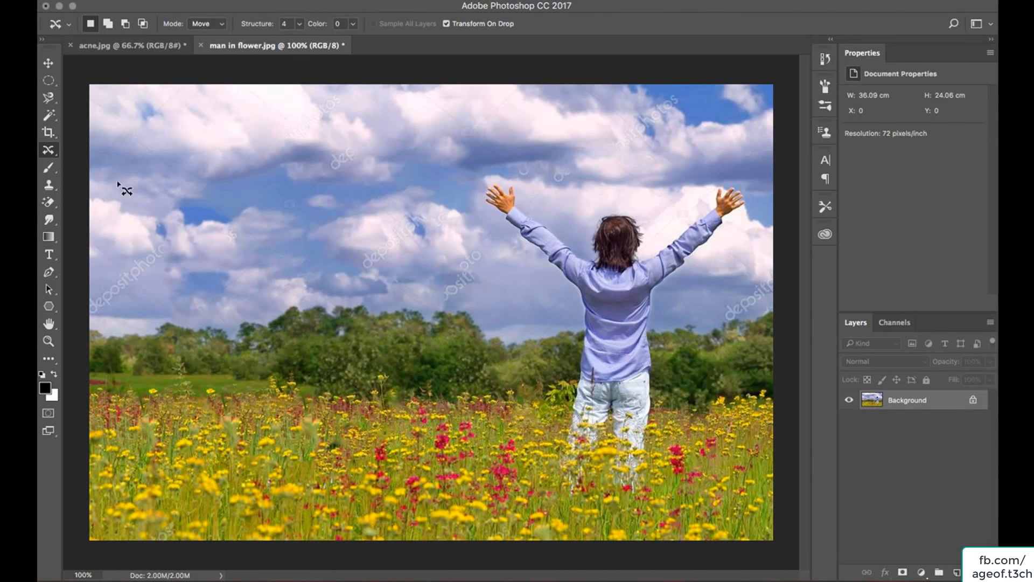
# Switch to the Patch Tool and patch two leftover sky areas by dragging them onto clean sky, deselecting after each.
pyautogui.rightClick(52, 153)
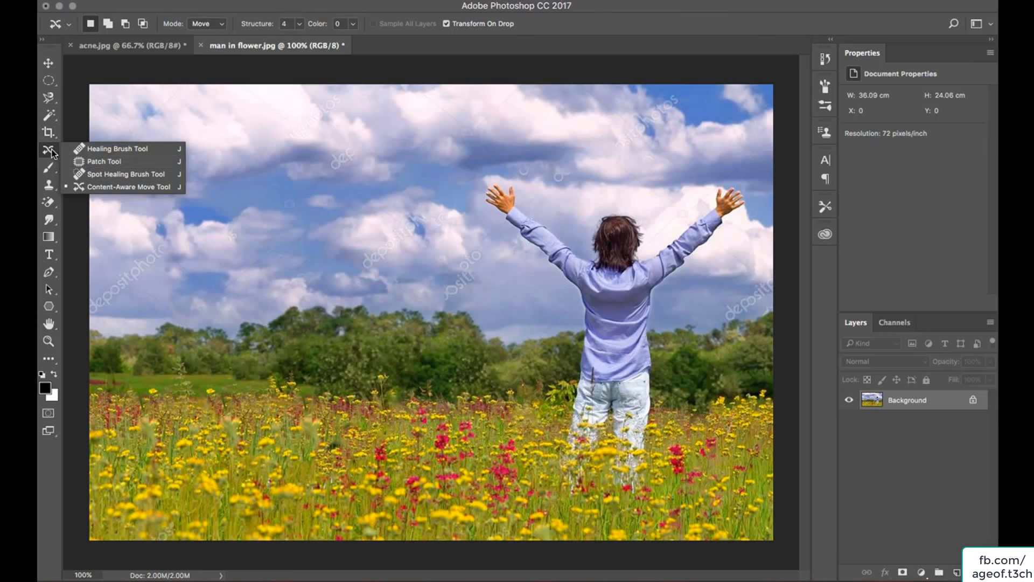
pyautogui.click(81, 164)
pyautogui.moveTo(479, 247)
pyautogui.mouseDown()
pyautogui.moveTo(441, 277)
pyautogui.moveTo(437, 291)
pyautogui.moveTo(453, 303)
pyautogui.moveTo(488, 293)
pyautogui.moveTo(486, 251)
pyautogui.moveTo(476, 246)
pyautogui.moveTo(466, 277)
pyautogui.moveTo(455, 277)
pyautogui.moveTo(302, 226)
pyautogui.moveTo(277, 188)
pyautogui.moveTo(226, 149)
pyautogui.mouseUp()
pyautogui.hotkey('ctrl', 'd')
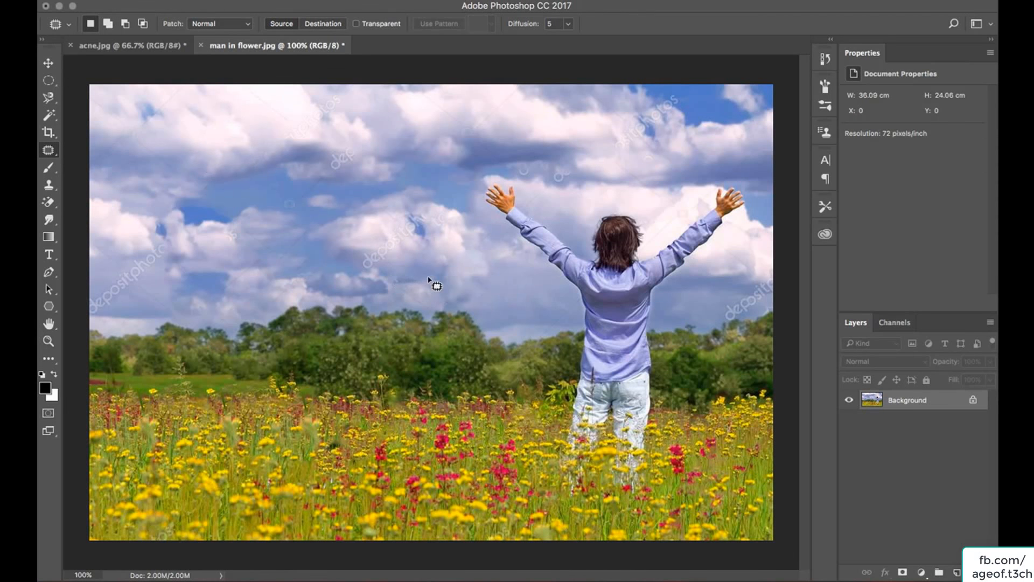
pyautogui.moveTo(425, 215)
pyautogui.mouseDown()
pyautogui.moveTo(357, 230)
pyautogui.moveTo(344, 260)
pyautogui.moveTo(372, 284)
pyautogui.moveTo(434, 251)
pyautogui.moveTo(431, 214)
pyautogui.moveTo(386, 228)
pyautogui.moveTo(221, 120)
pyautogui.mouseUp()
pyautogui.hotkey('ctrl', 'd')
pyautogui.click(442, 260)
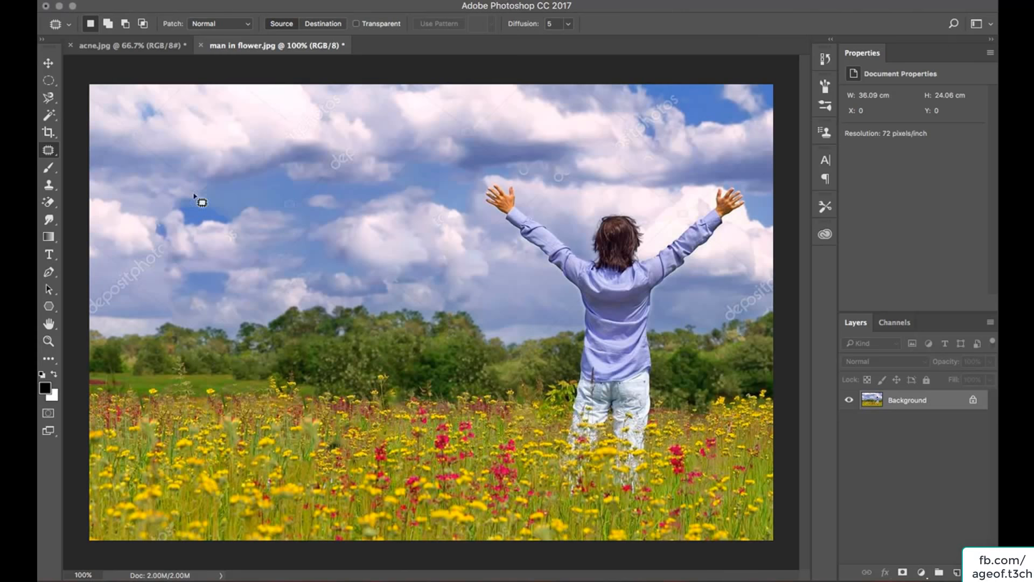
# Switch to the Clone Stamp Tool.
pyautogui.rightClick(48, 151)
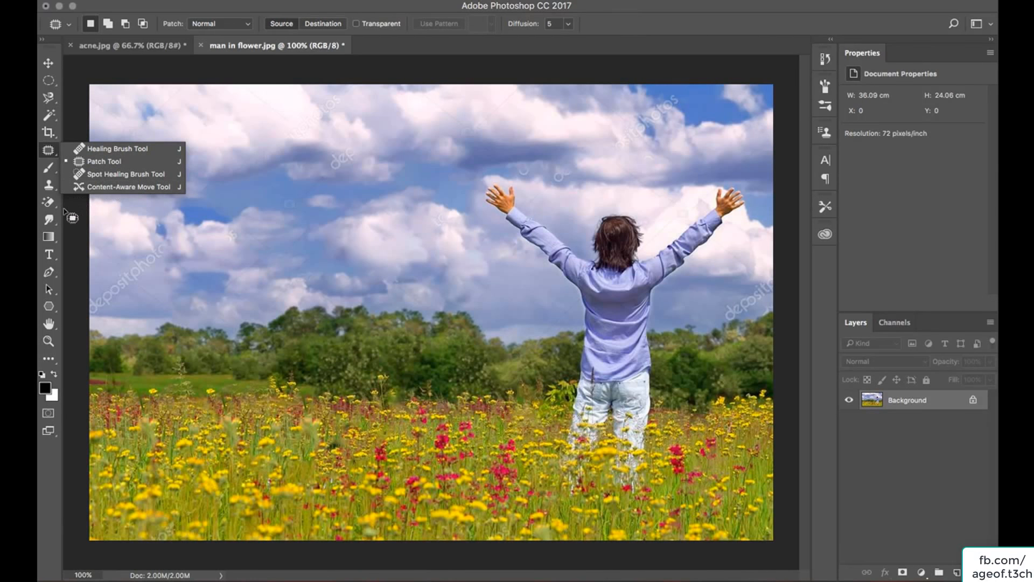
pyautogui.click(49, 185)
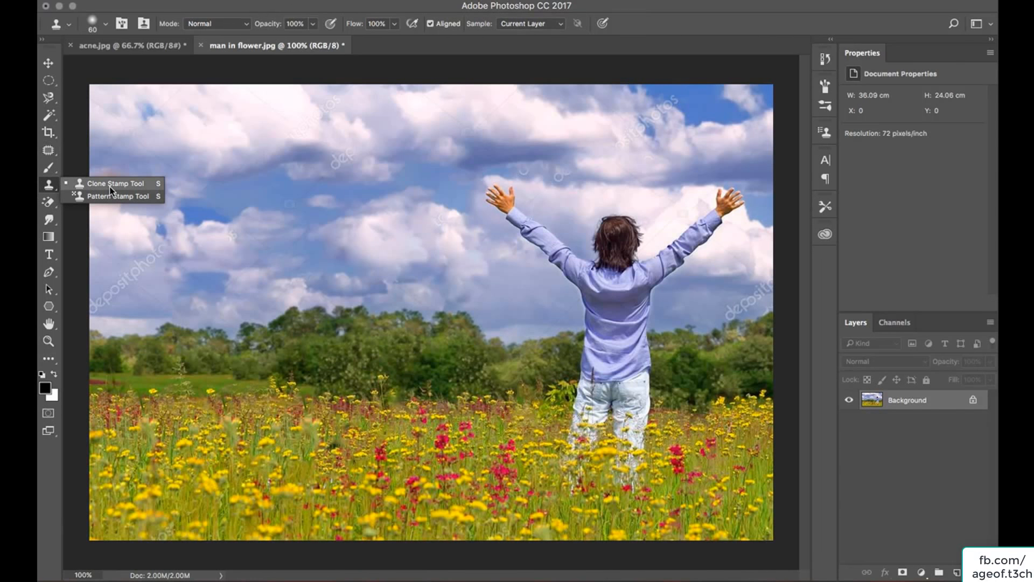